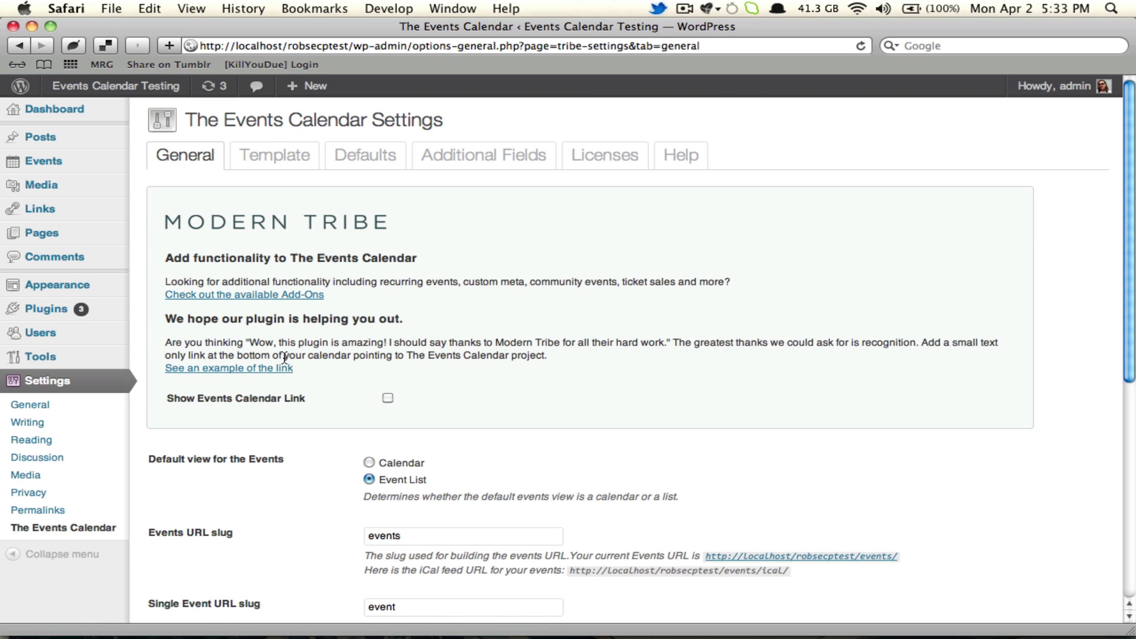
- Preview the example calendar credit-link screenshot, then close the lightbox
{"action": "left_click", "coordinate": [264, 367]}
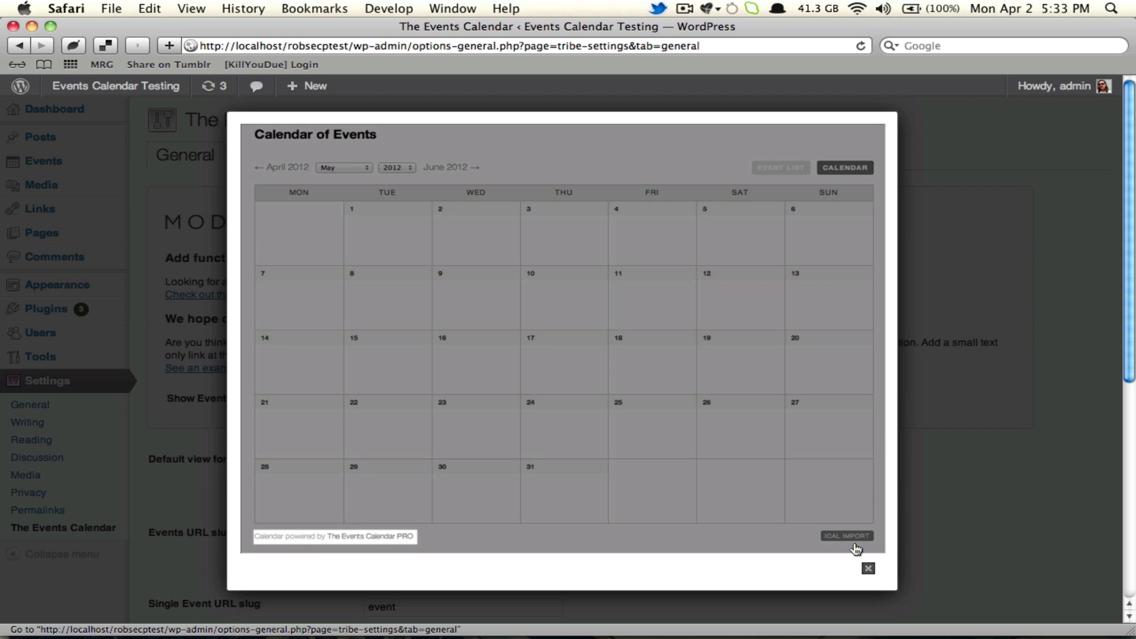
{"action": "left_click", "coordinate": [868, 570]}
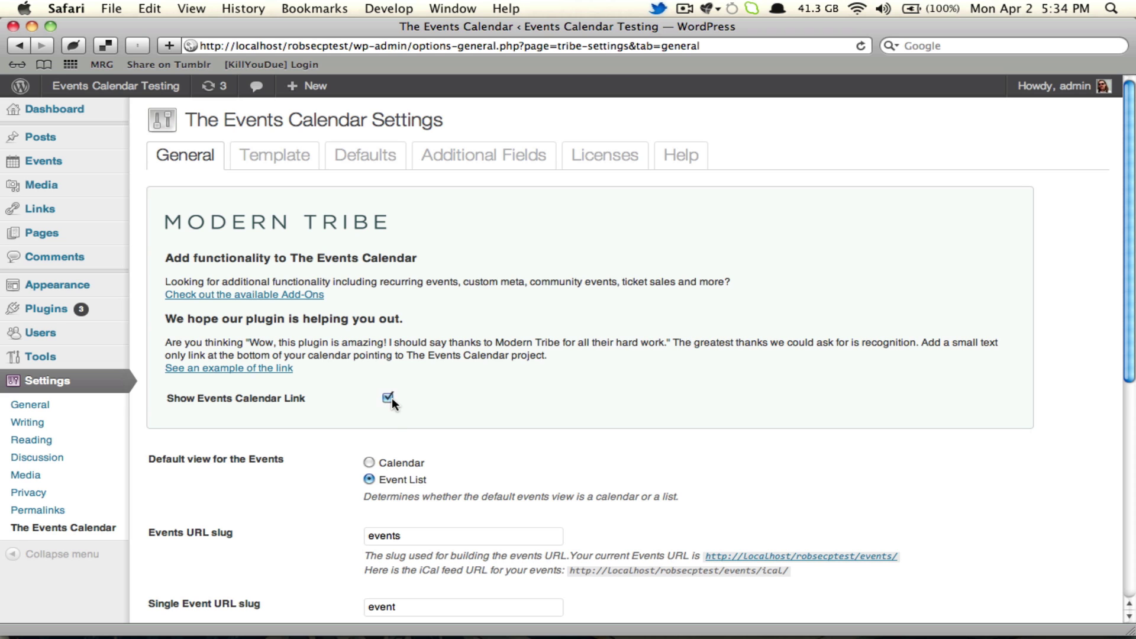
{"action": "scroll", "coordinate": [392, 397], "scroll_direction": "down", "scroll_amount": 6}
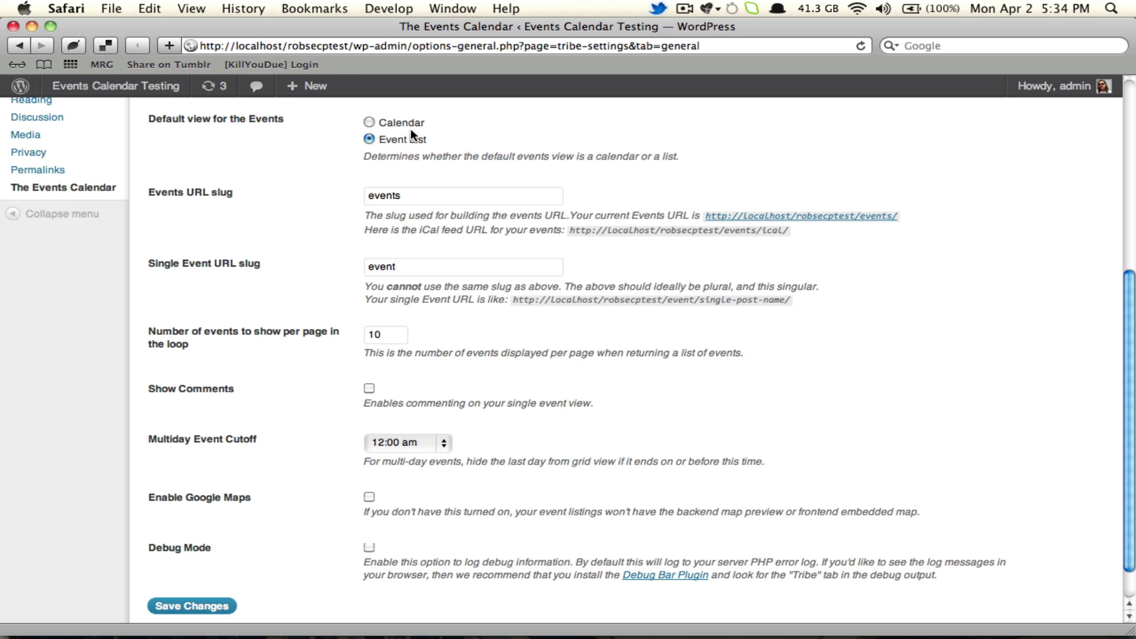
{"action": "double_click", "coordinate": [408, 200]}
{"action": "double_click", "coordinate": [396, 269]}
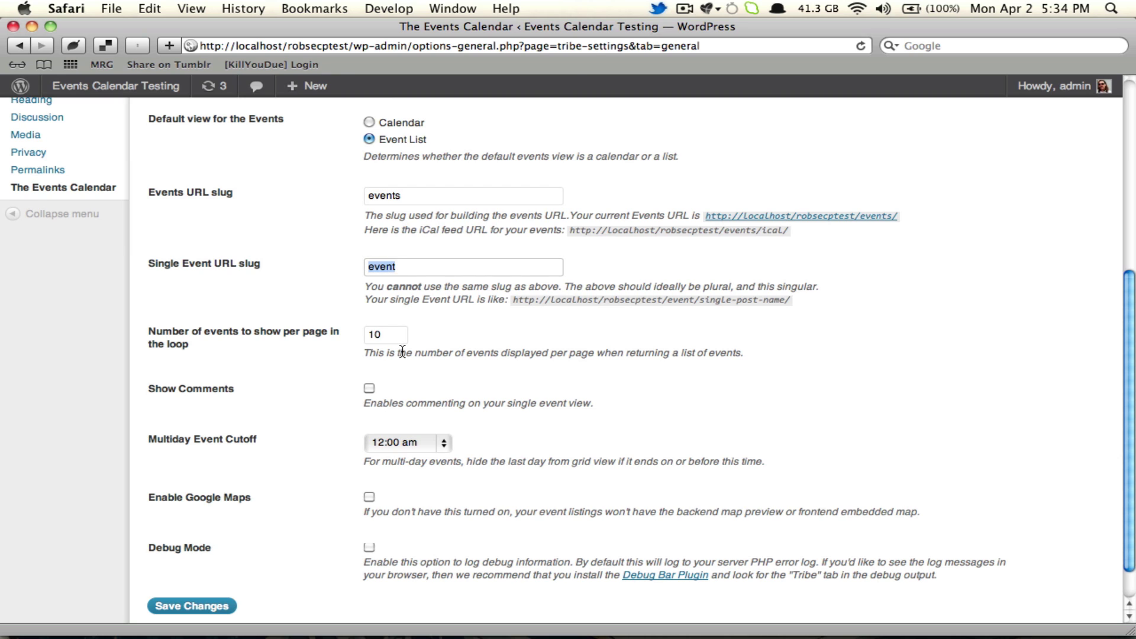
{"action": "left_click", "coordinate": [397, 334]}
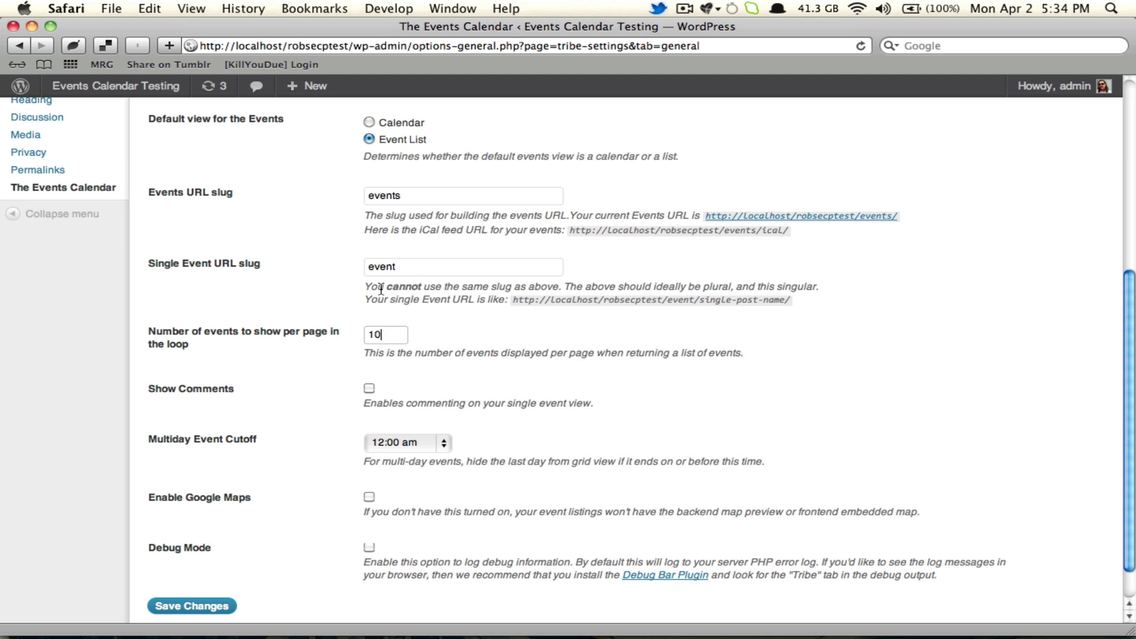
{"action": "scroll", "coordinate": [446, 389], "scroll_direction": "down", "scroll_amount": 2}
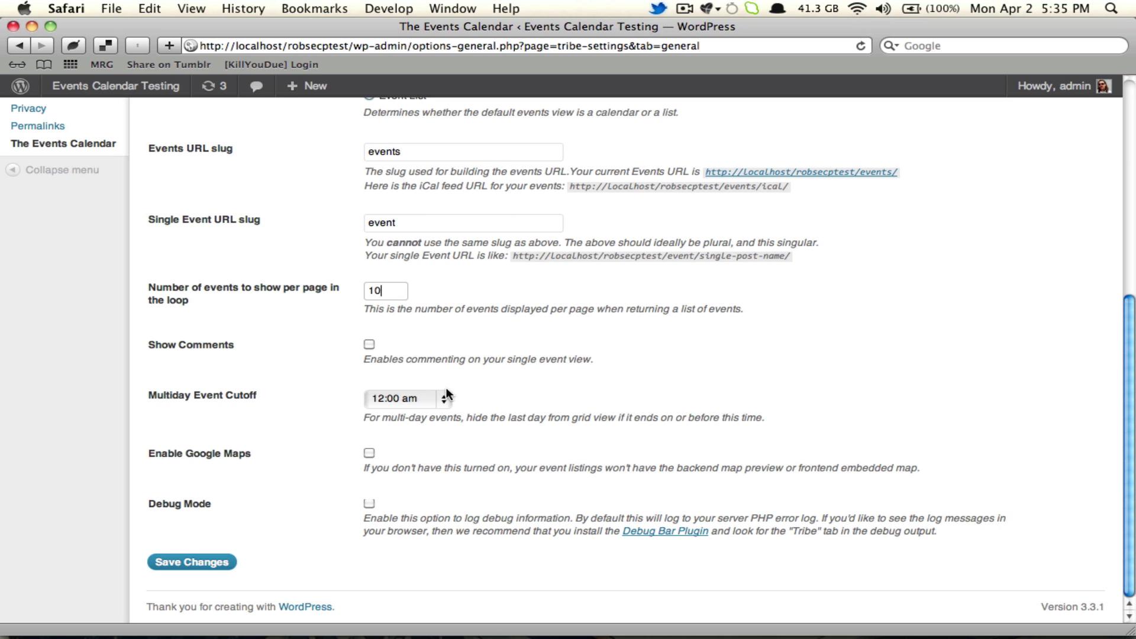
- Choose 01:30 am as the Multiday Event Cutoff time
{"action": "left_click", "coordinate": [408, 398]}
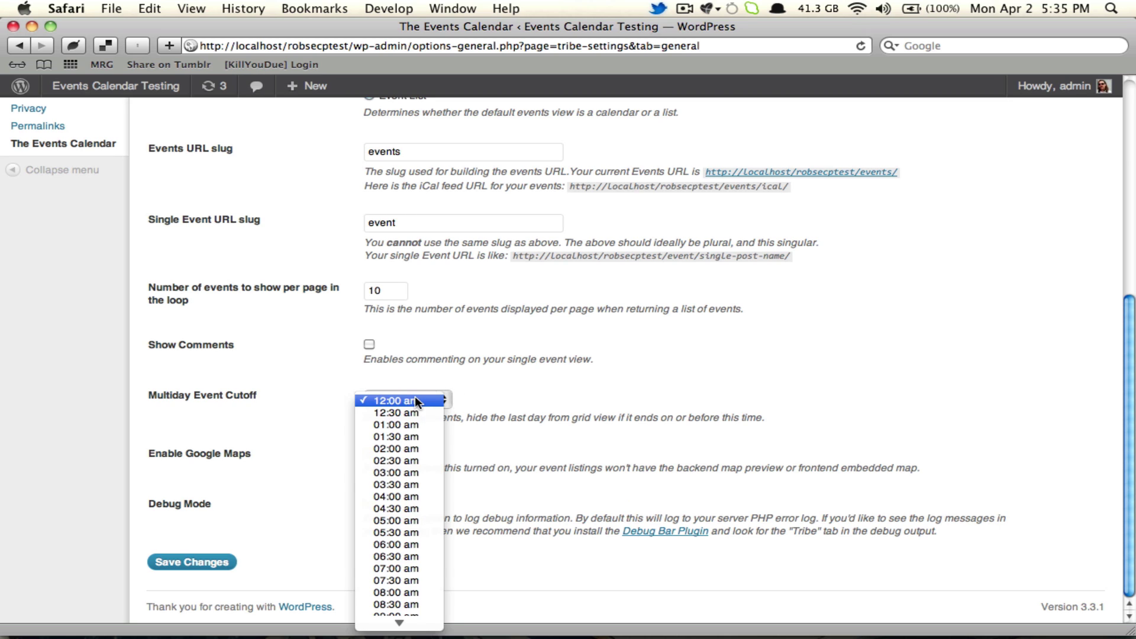
{"action": "left_click", "coordinate": [421, 436]}
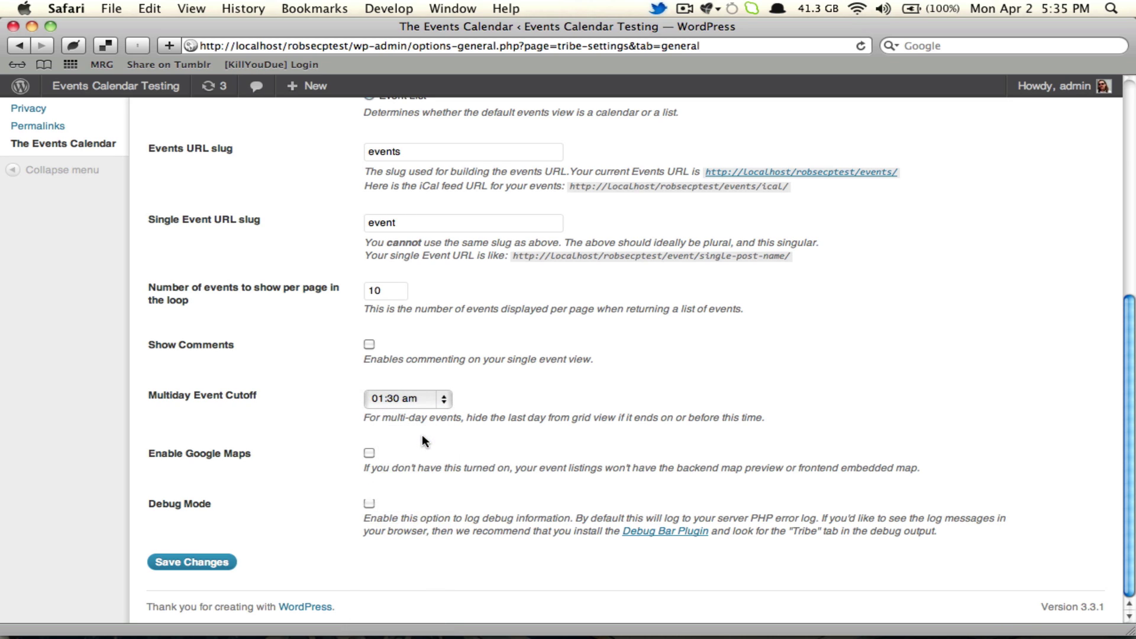
- Enable Google Maps with 350 height and 100% width, then save the General settings
{"action": "left_click", "coordinate": [368, 453]}
{"action": "scroll", "coordinate": [309, 362], "scroll_direction": "down", "scroll_amount": 5}
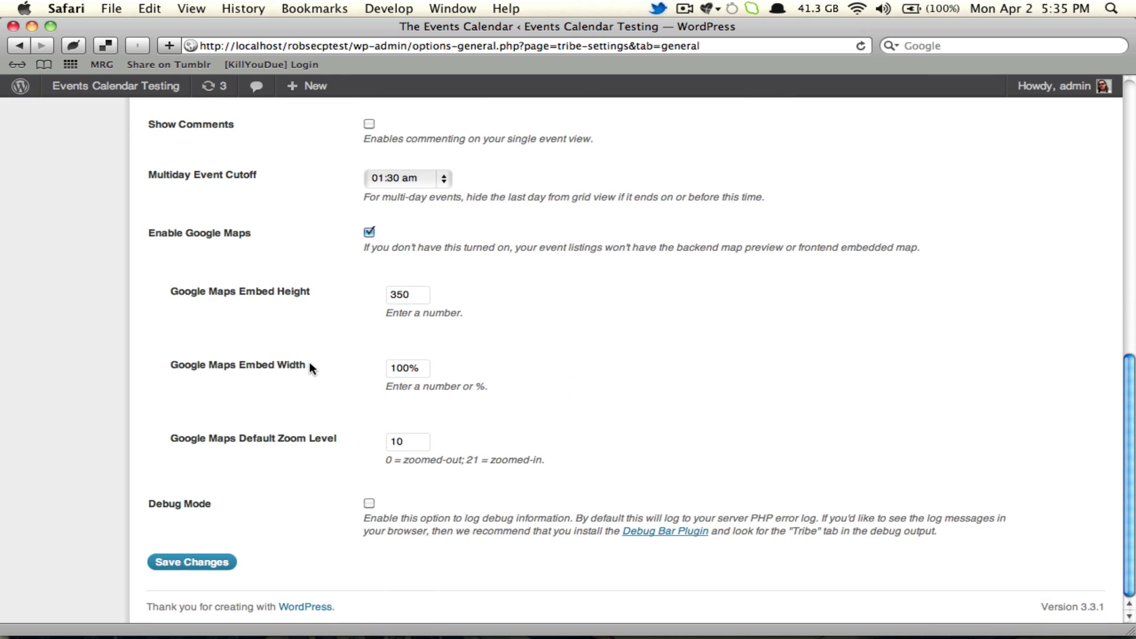
{"action": "double_click", "coordinate": [399, 295]}
{"action": "double_click", "coordinate": [407, 369]}
{"action": "left_click", "coordinate": [217, 569]}
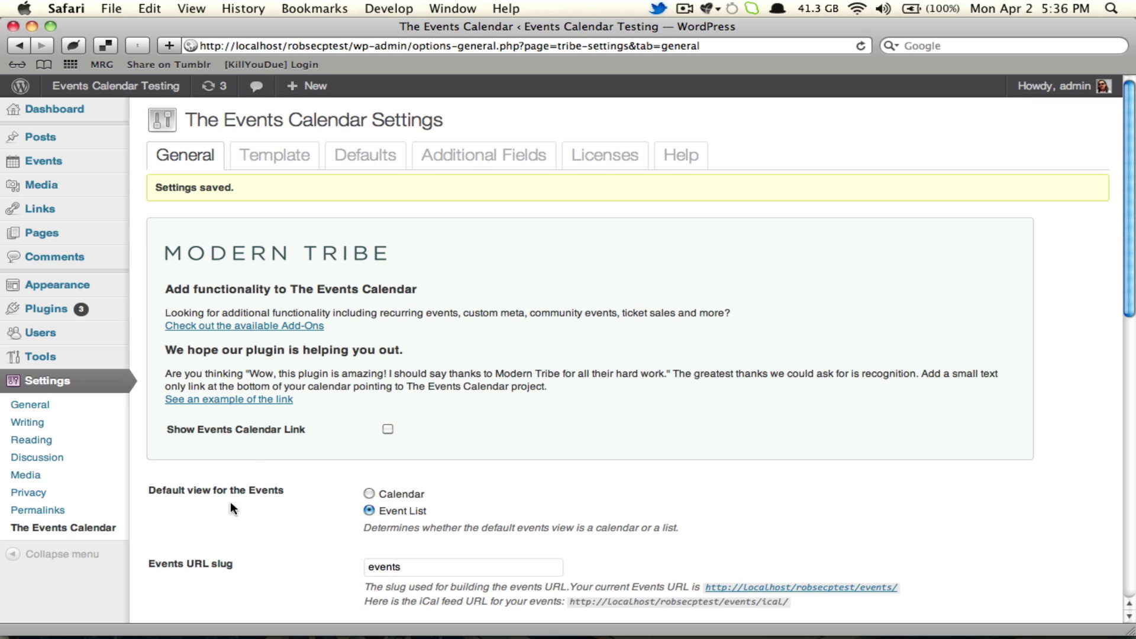
- Keep Default Page Template and the empty before/after HTML boxes, then go to Defaults
{"action": "left_click", "coordinate": [280, 166]}
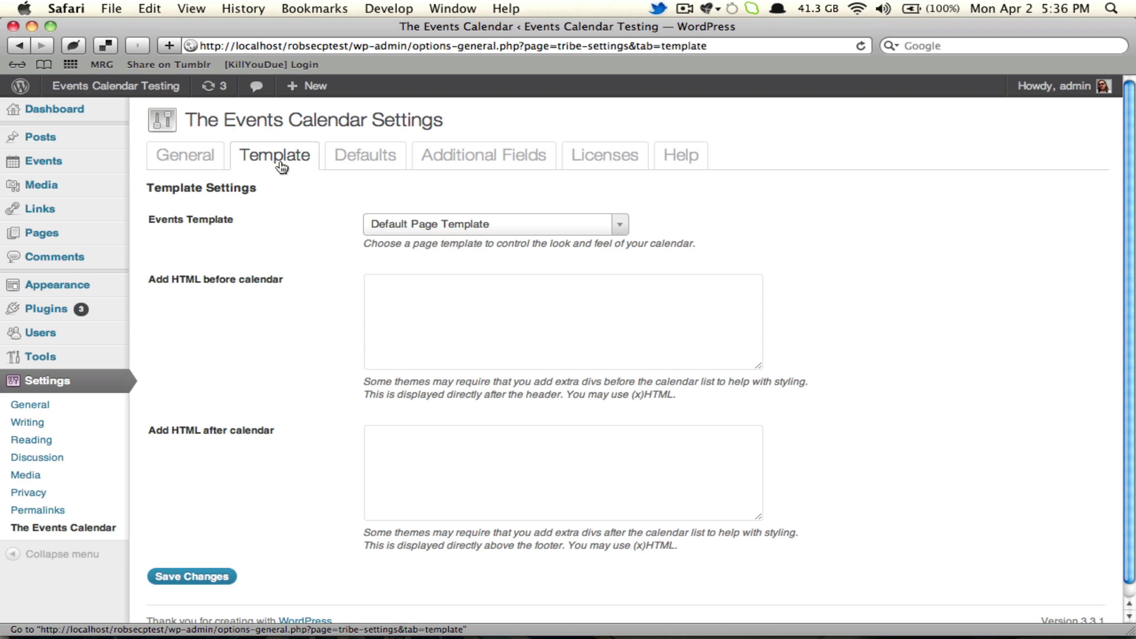
{"action": "left_click", "coordinate": [506, 225]}
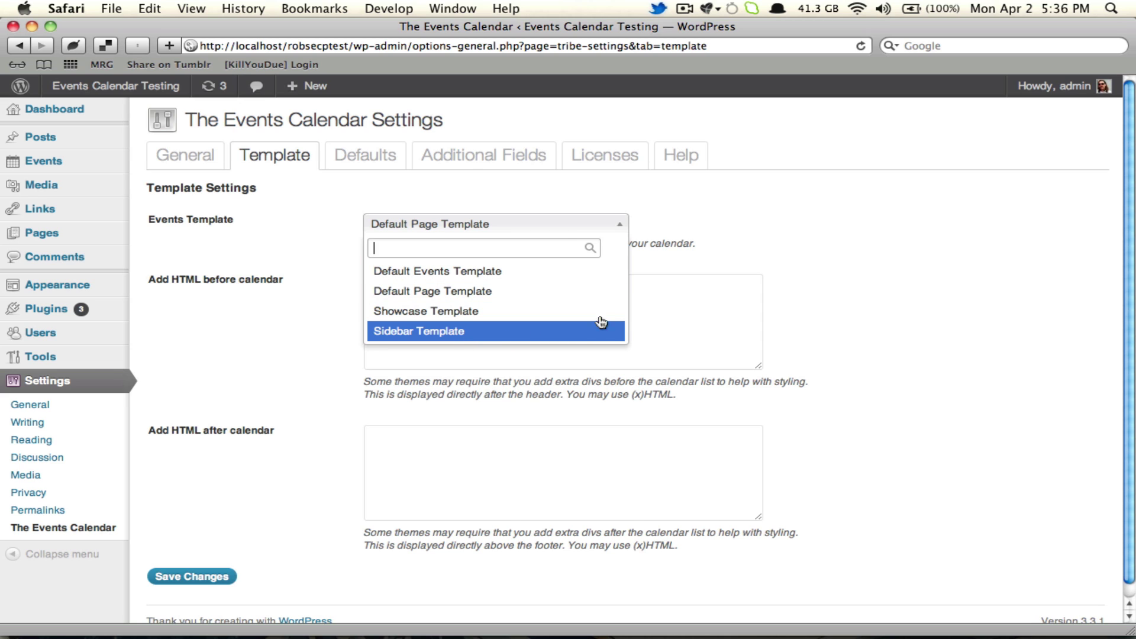
{"action": "left_click", "coordinate": [735, 317]}
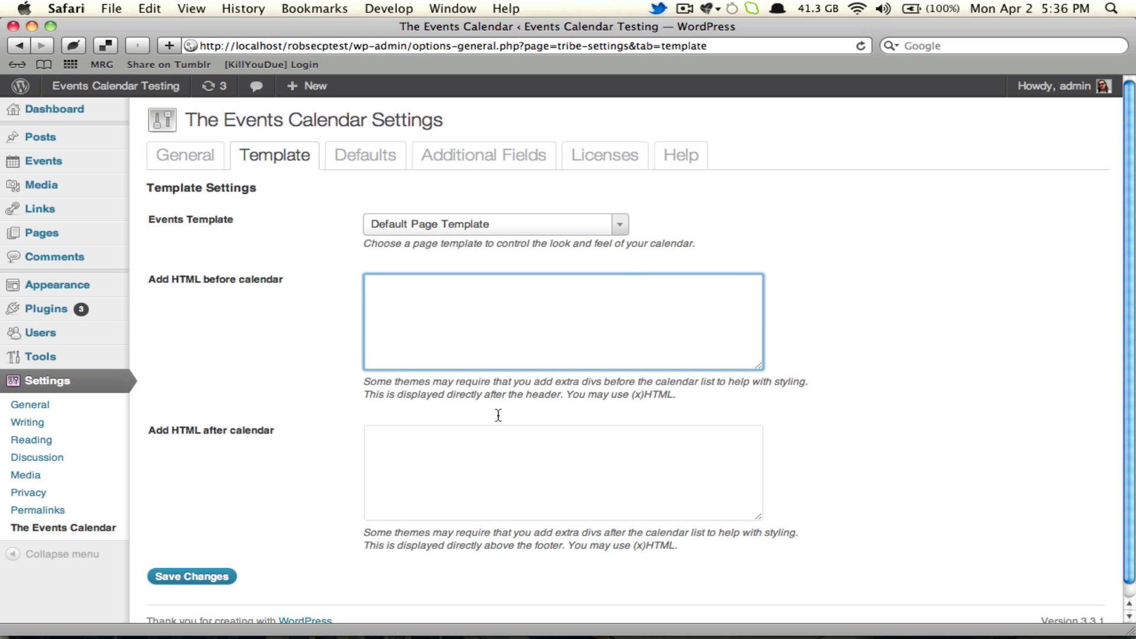
{"action": "left_click", "coordinate": [507, 486]}
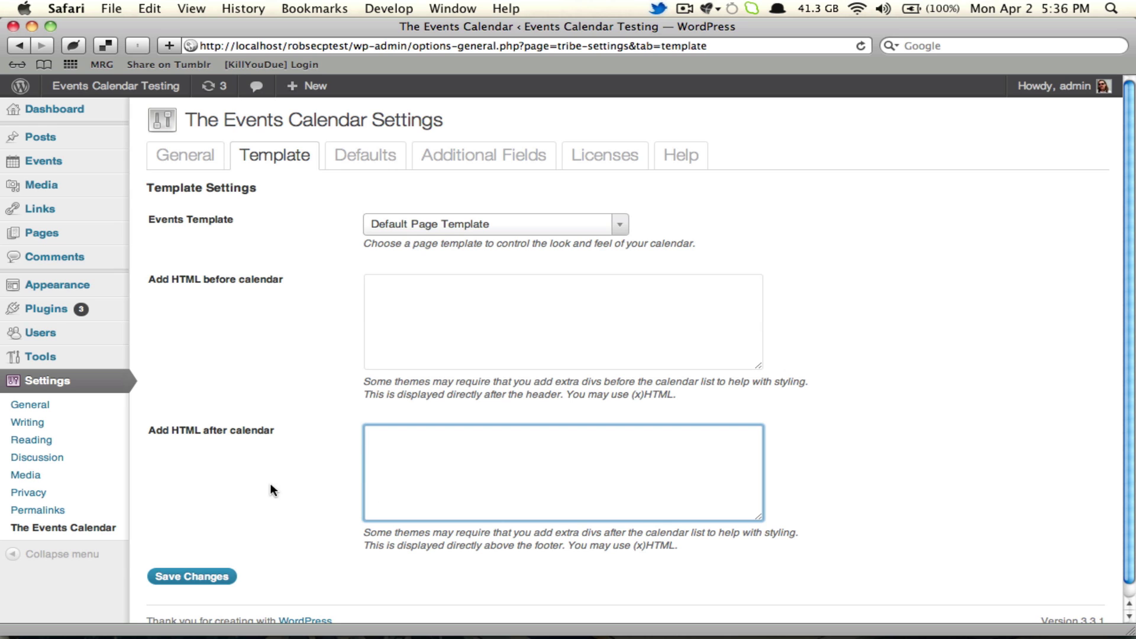
{"action": "left_click", "coordinate": [370, 158]}
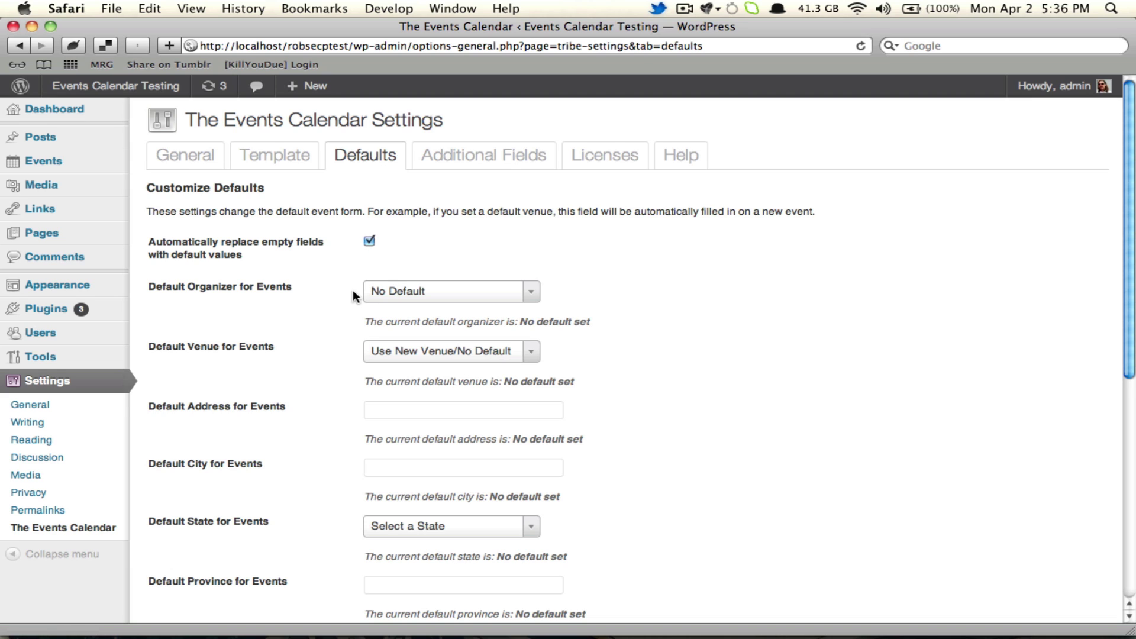
- Check the default Organizer, Venue and Country lists, leaving each one unset
{"action": "left_click", "coordinate": [414, 291]}
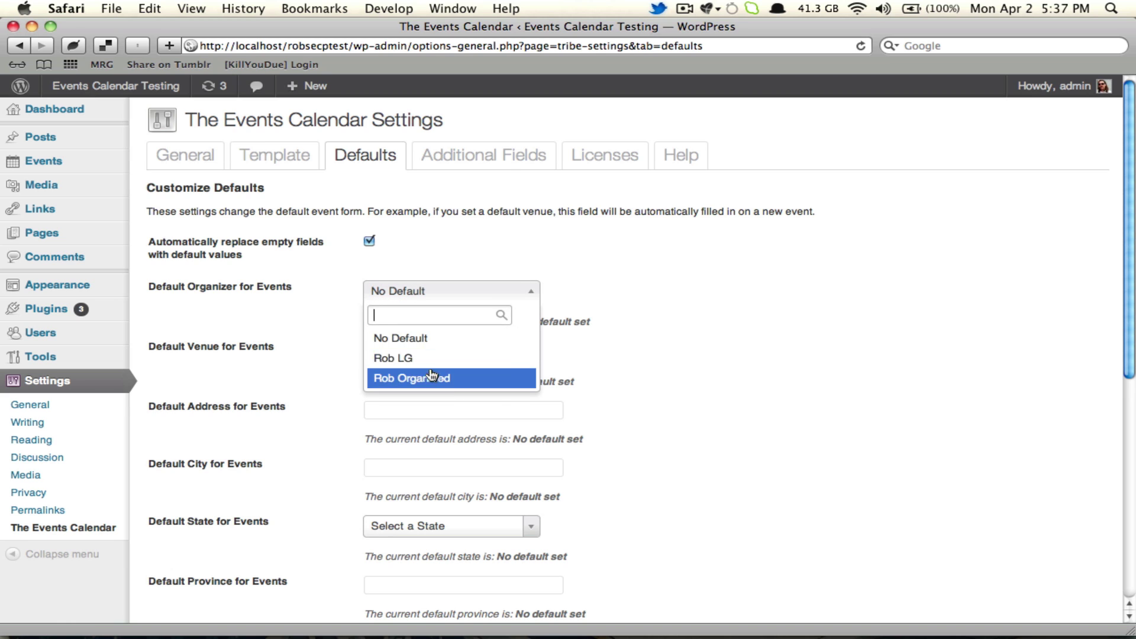
{"action": "left_click", "coordinate": [555, 224]}
{"action": "scroll", "coordinate": [556, 228], "scroll_direction": "down", "scroll_amount": 3}
{"action": "left_click", "coordinate": [449, 238]}
{"action": "left_click", "coordinate": [594, 243]}
{"action": "scroll", "coordinate": [594, 242], "scroll_direction": "down", "scroll_amount": 3}
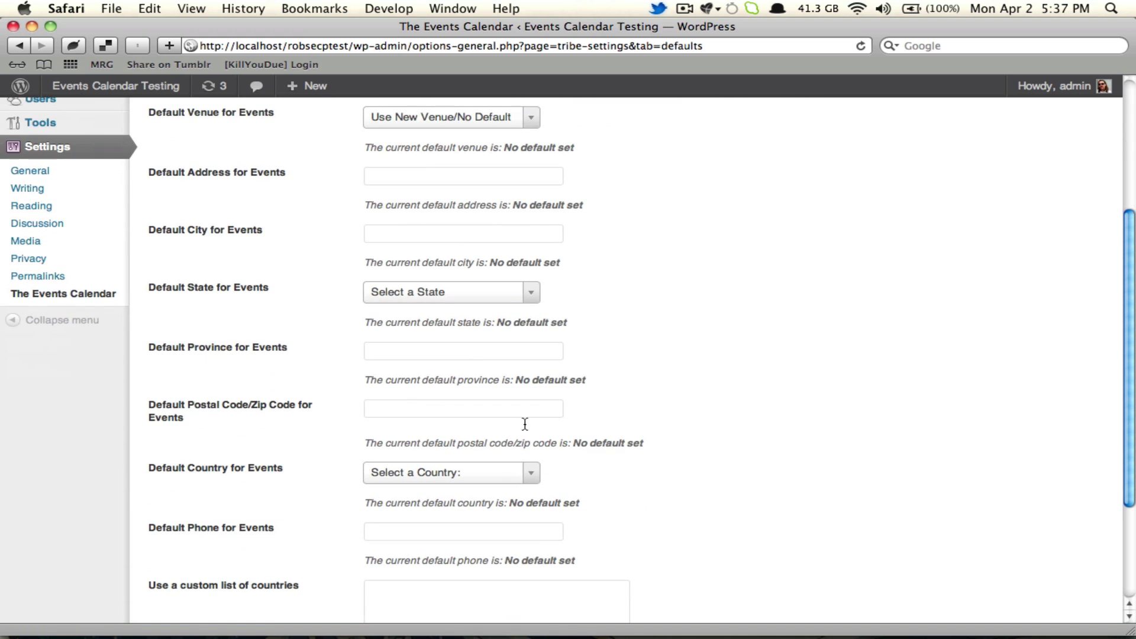
{"action": "left_click", "coordinate": [495, 473]}
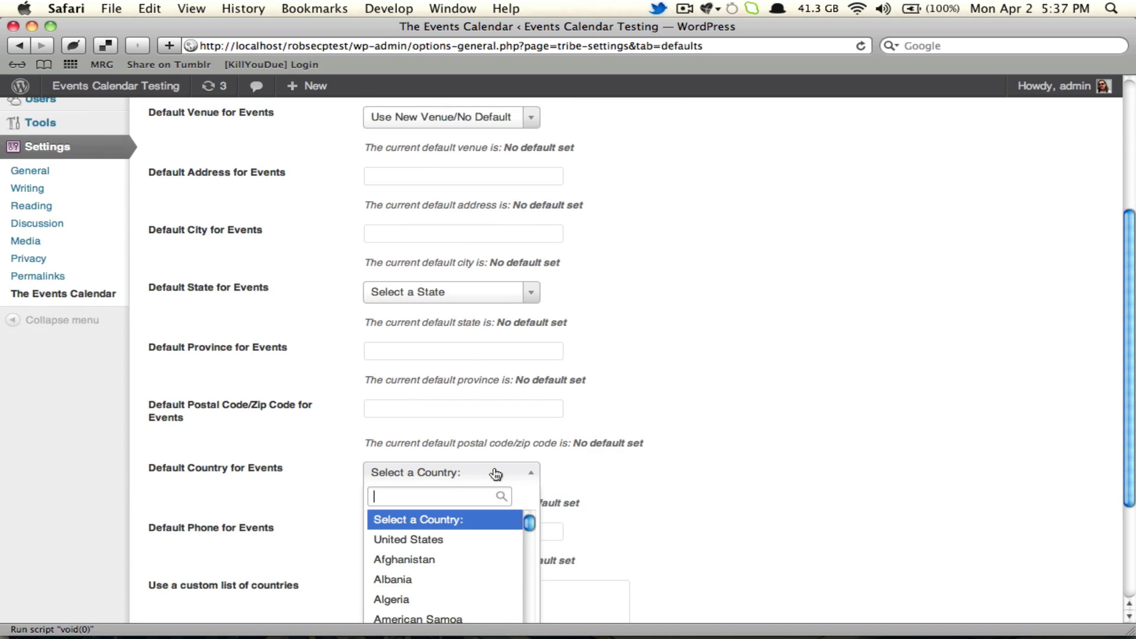
{"action": "left_click", "coordinate": [620, 422]}
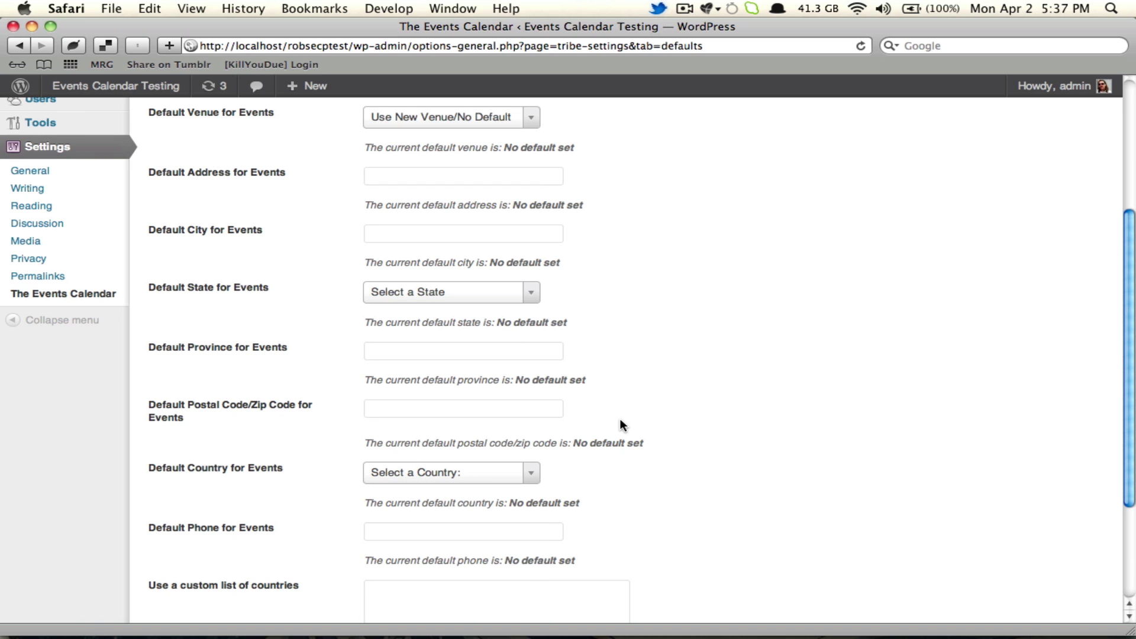
- Save the Defaults settings unchanged and go to the Additional Fields tab
{"action": "scroll", "coordinate": [668, 346], "scroll_direction": "down", "scroll_amount": 5}
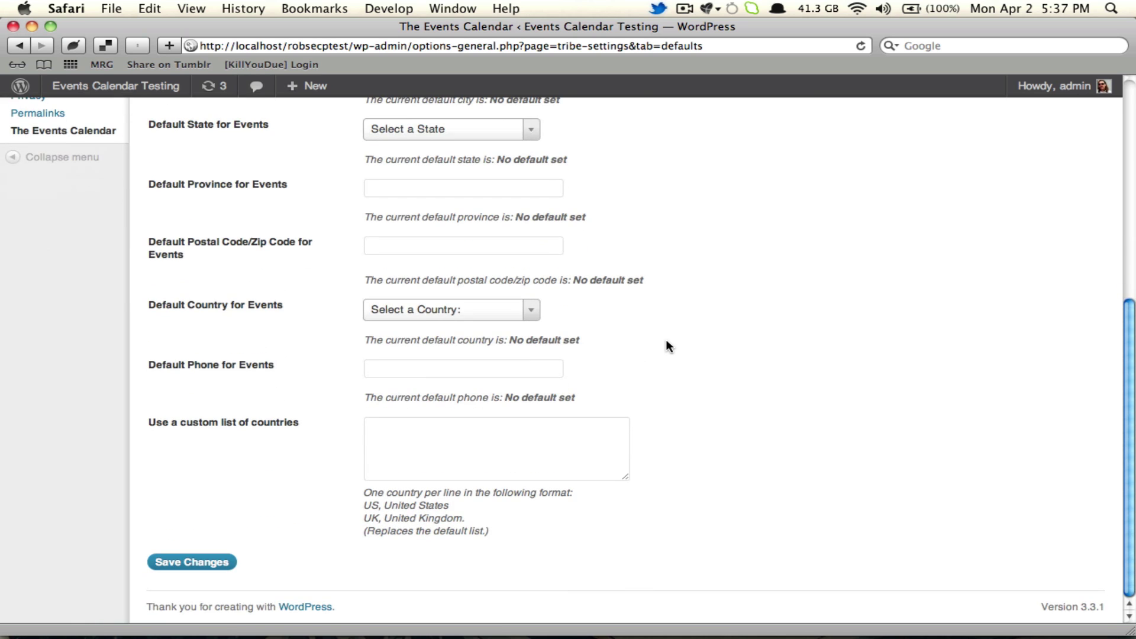
{"action": "left_click", "coordinate": [198, 562]}
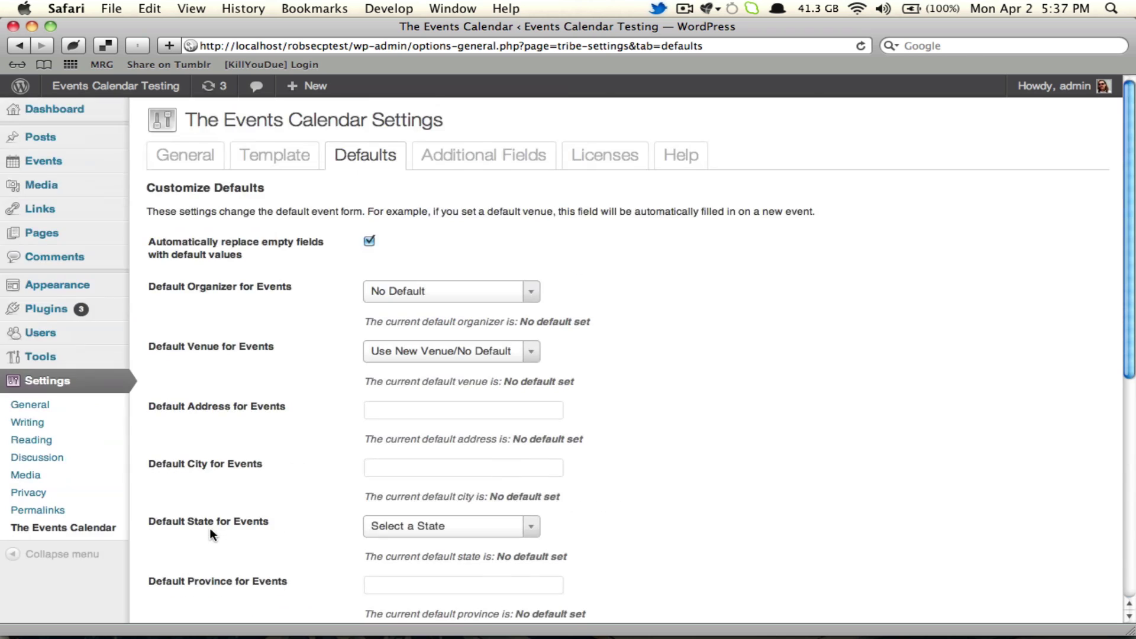
{"action": "left_click", "coordinate": [486, 168]}
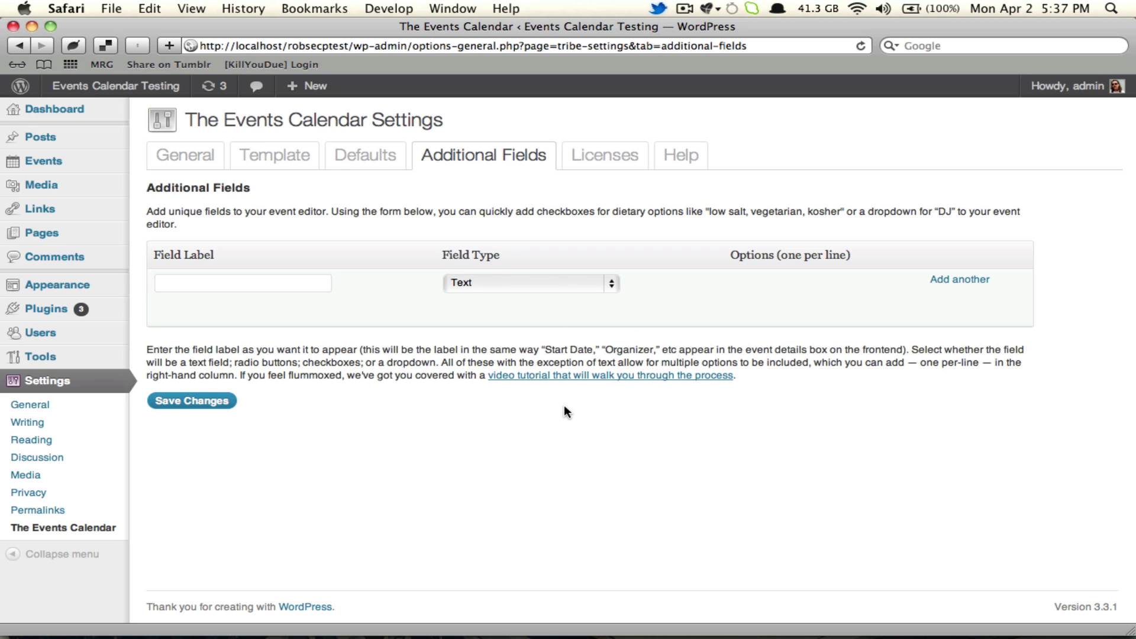
- Show the Licenses tab with the Eventbrite Tickets and Events Calendar PRO key fields
{"action": "left_click", "coordinate": [586, 151]}
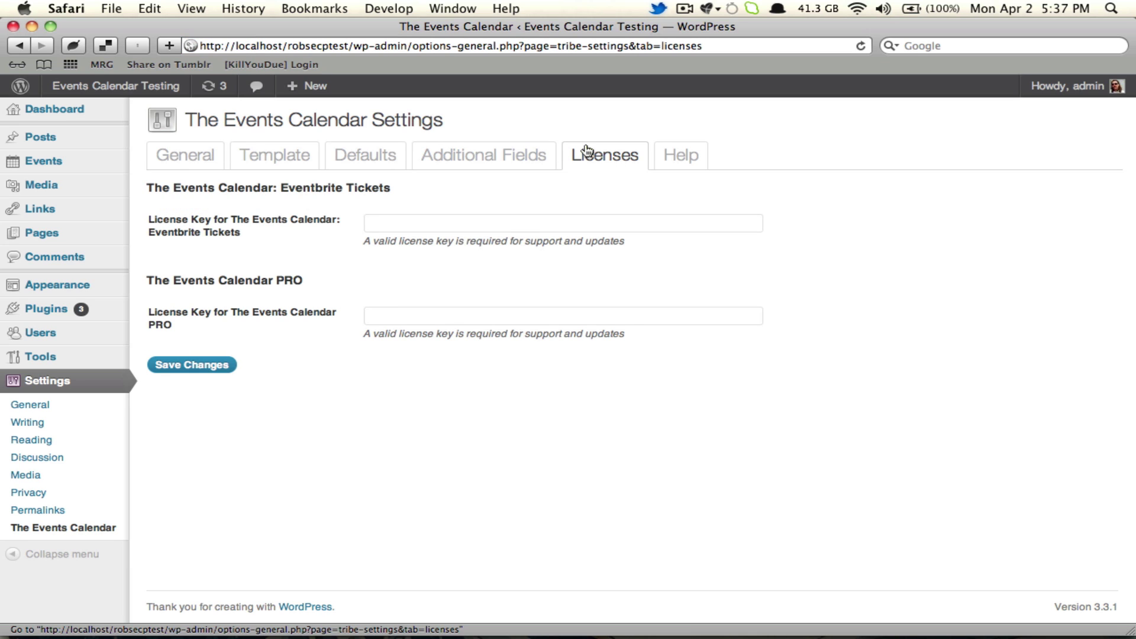
{"action": "left_click", "coordinate": [430, 322]}
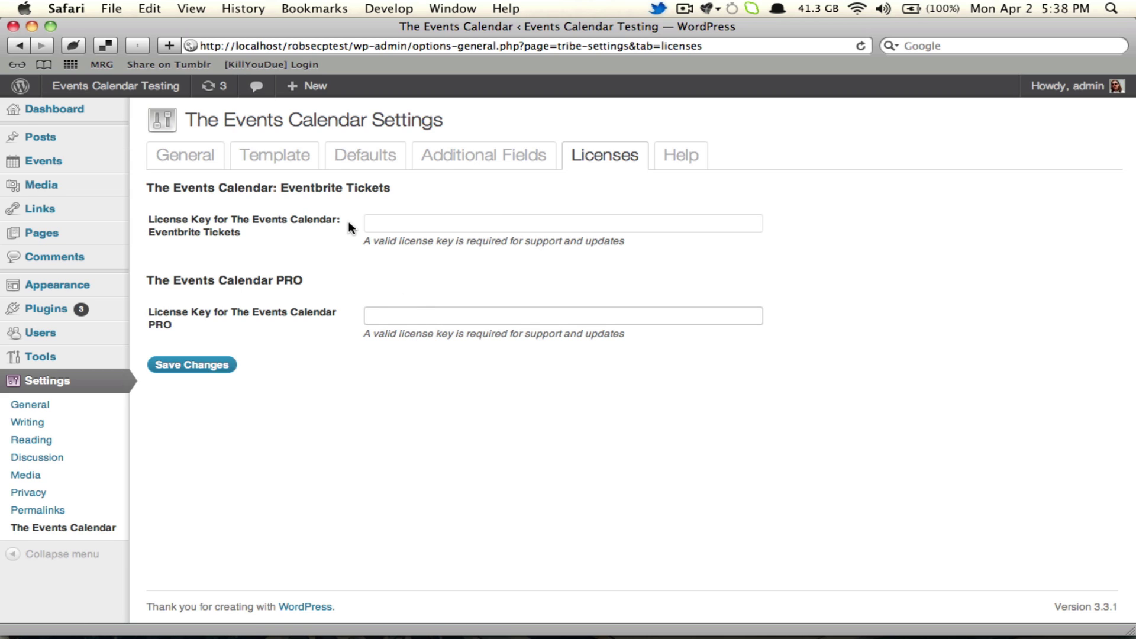
{"action": "left_click", "coordinate": [437, 231]}
{"action": "left_click", "coordinate": [451, 320]}
{"action": "left_click", "coordinate": [456, 316]}
- Browse the Help page down through resources, PRO forum advice and the contact section
{"action": "left_click", "coordinate": [683, 160]}
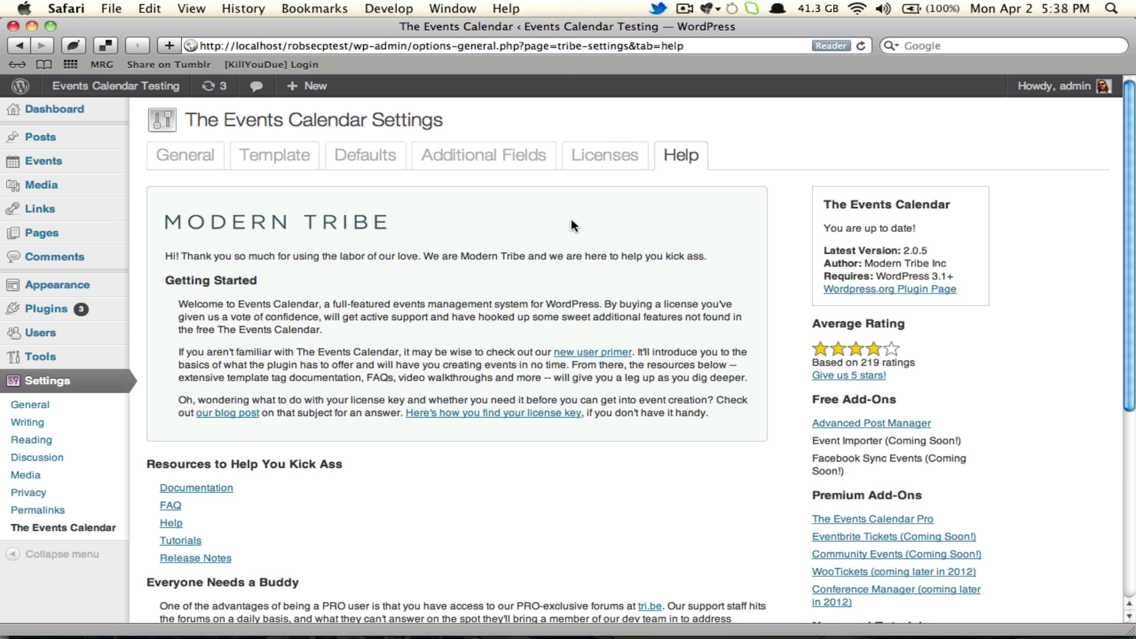
{"action": "scroll", "coordinate": [570, 218], "scroll_direction": "down", "scroll_amount": 5}
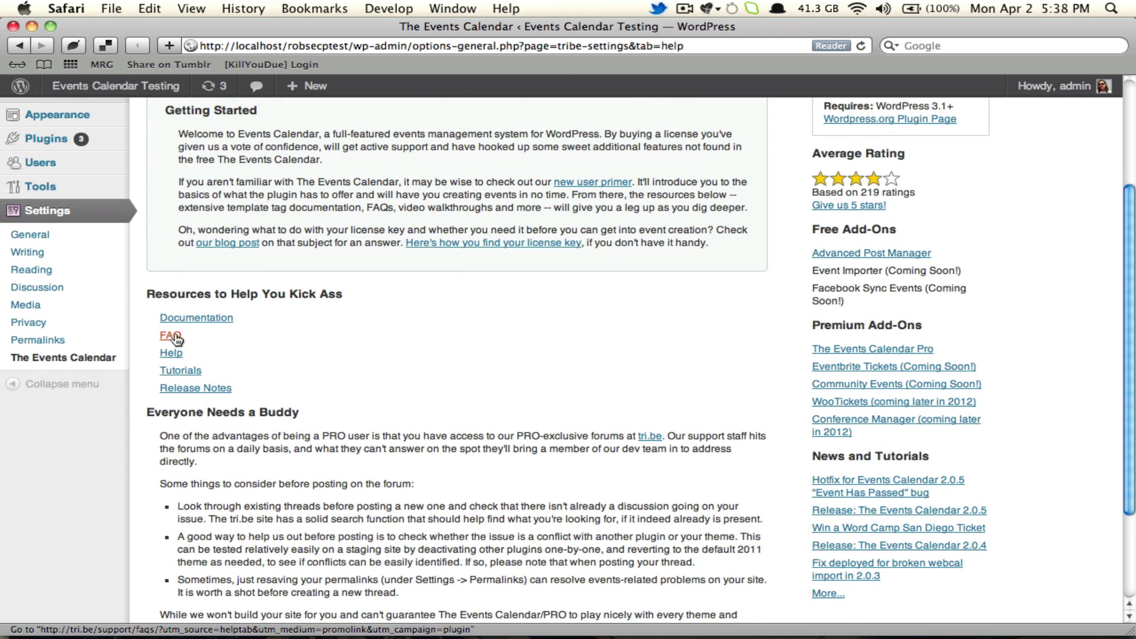
{"action": "scroll", "coordinate": [191, 394], "scroll_direction": "down", "scroll_amount": 1}
{"action": "scroll", "coordinate": [191, 394], "scroll_direction": "down", "scroll_amount": 1}
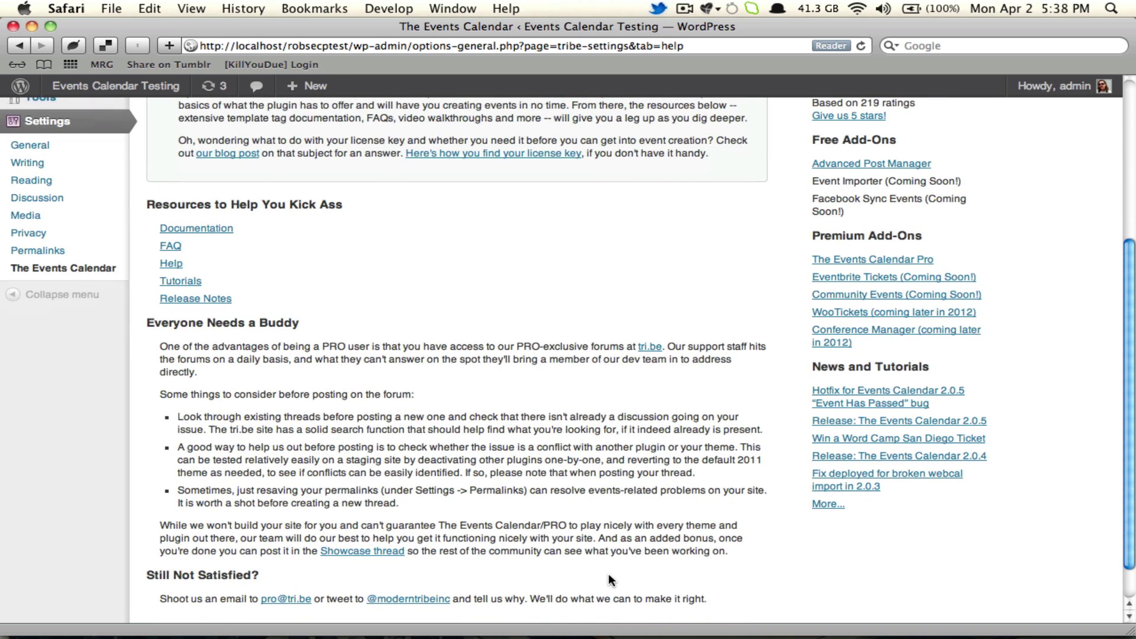